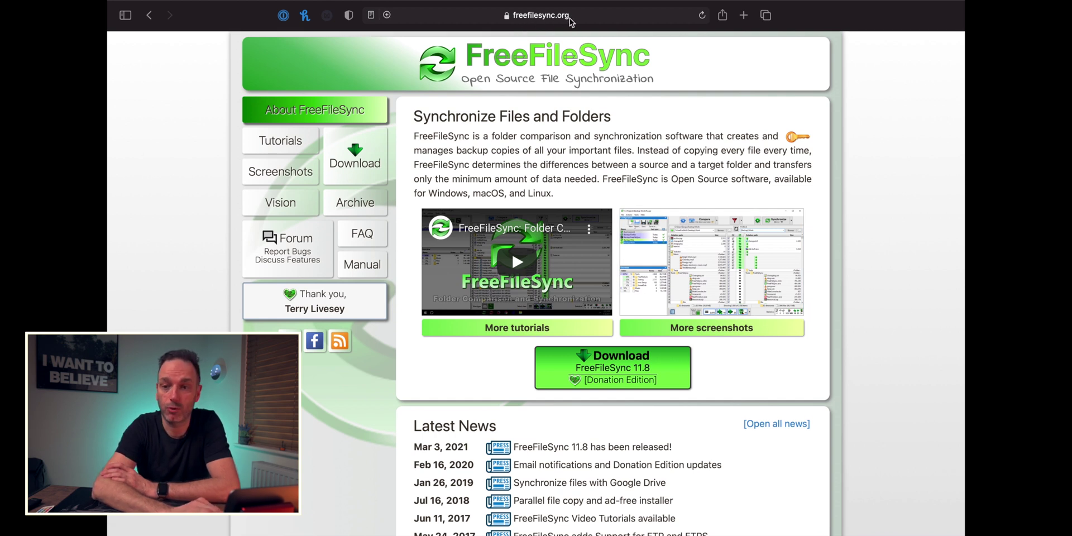
# Scroll the FreeFileSync web page, then switch to FreeFileSync with YT Motion Templates loaded
pyautogui.click(552, 376)
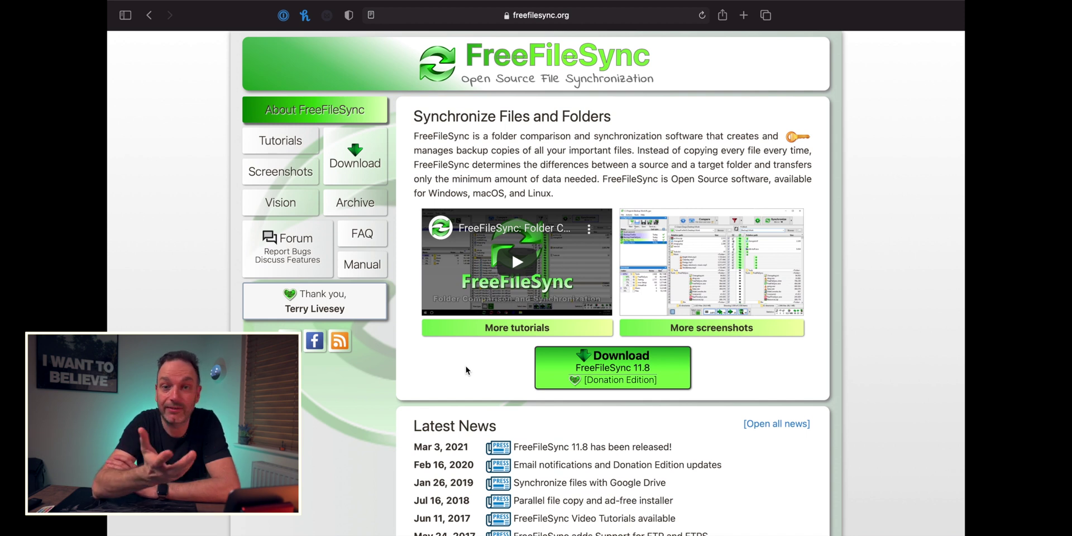
pyautogui.scroll(1, 466, 370)
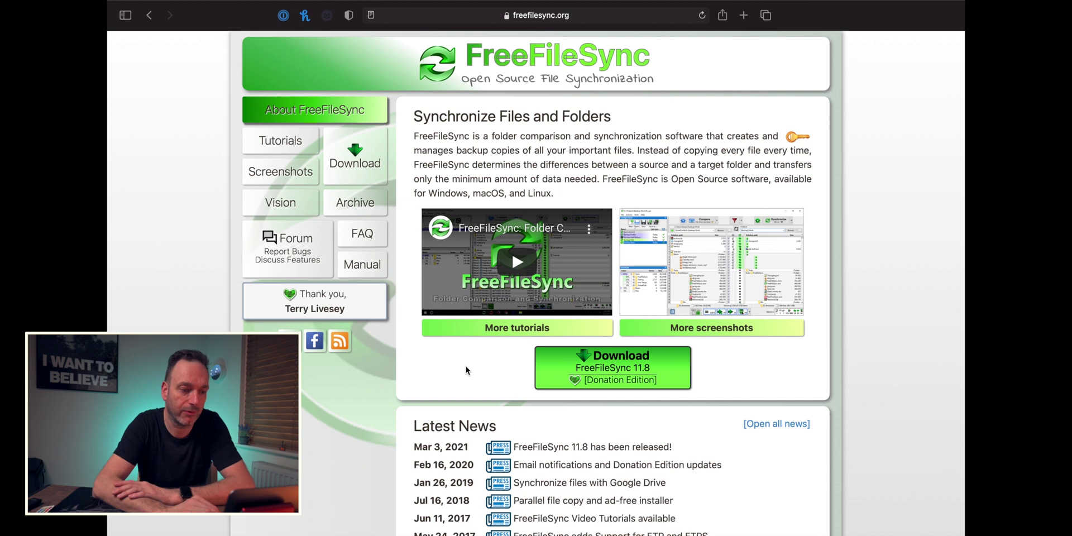
pyautogui.scroll(-2, 466, 367)
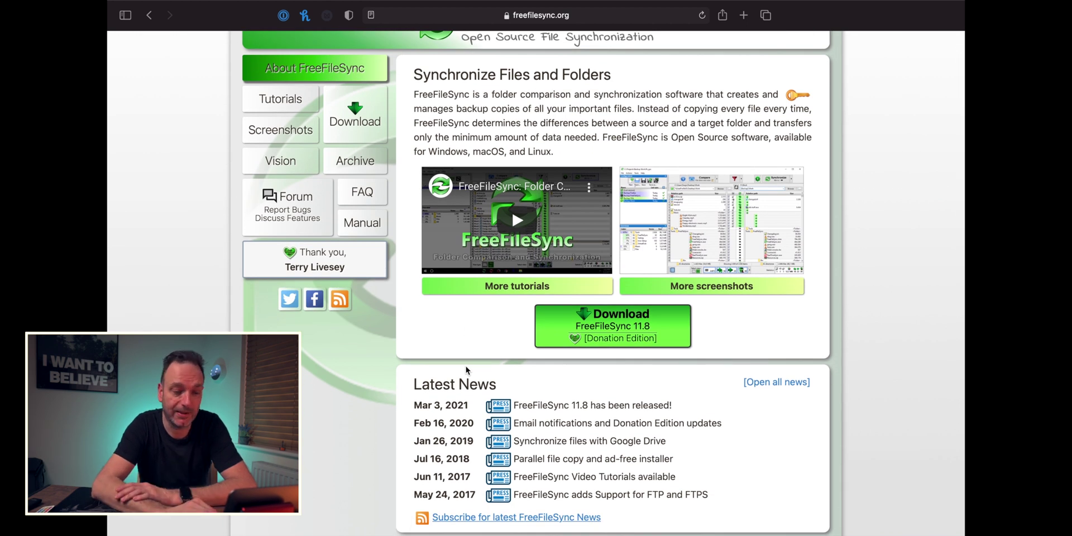
pyautogui.scroll(2, 466, 366)
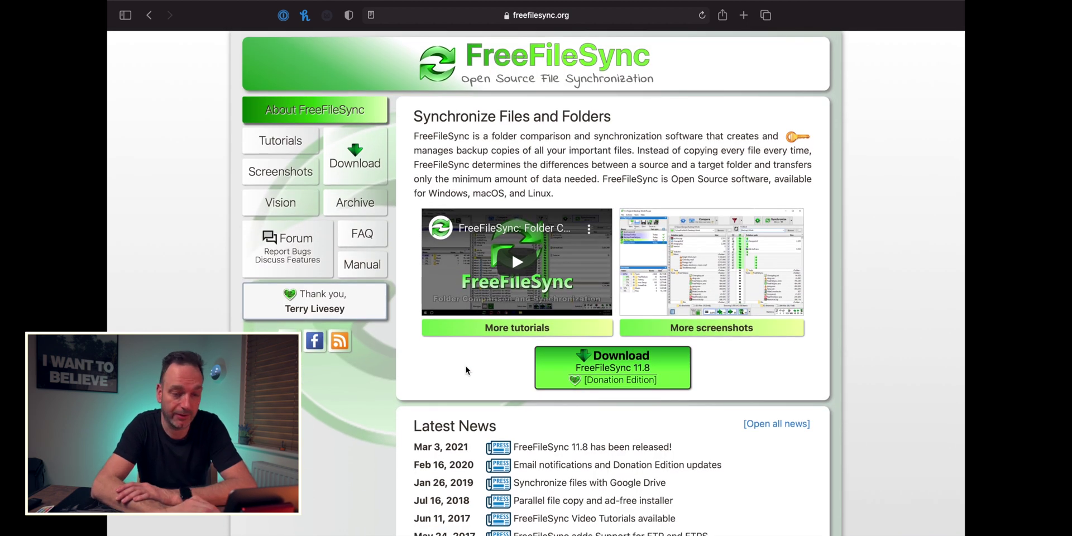
pyautogui.scroll(-1, 466, 368)
pyautogui.scroll(-1, 464, 368)
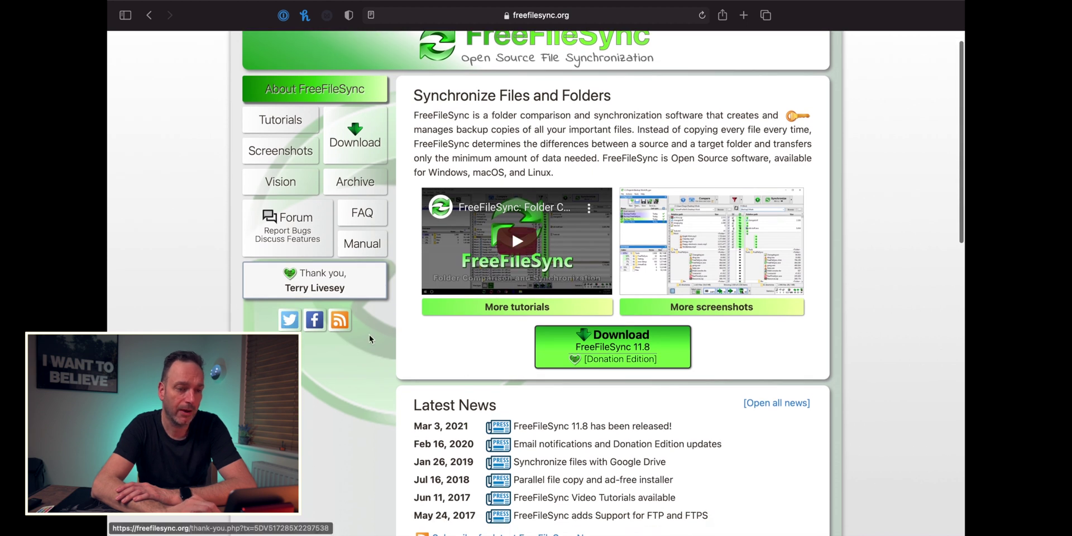
pyautogui.scroll(-2, 555, 360)
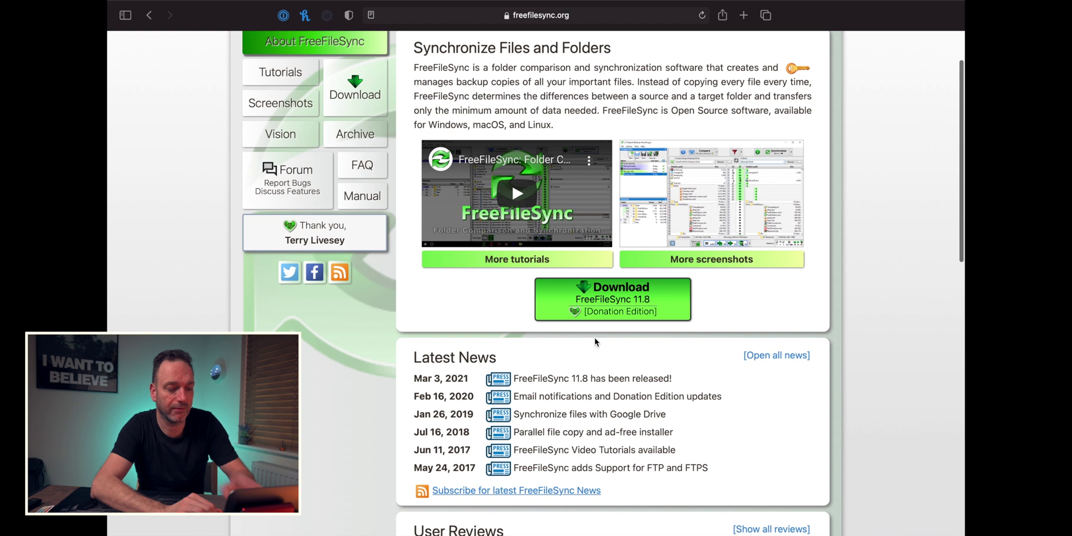
pyautogui.press('super+Tab')
pyautogui.press('super+Tab')
pyautogui.press('super+Tab')
pyautogui.press('super+Tab')
pyautogui.press('super+Tab')
pyautogui.press('super+Tab')
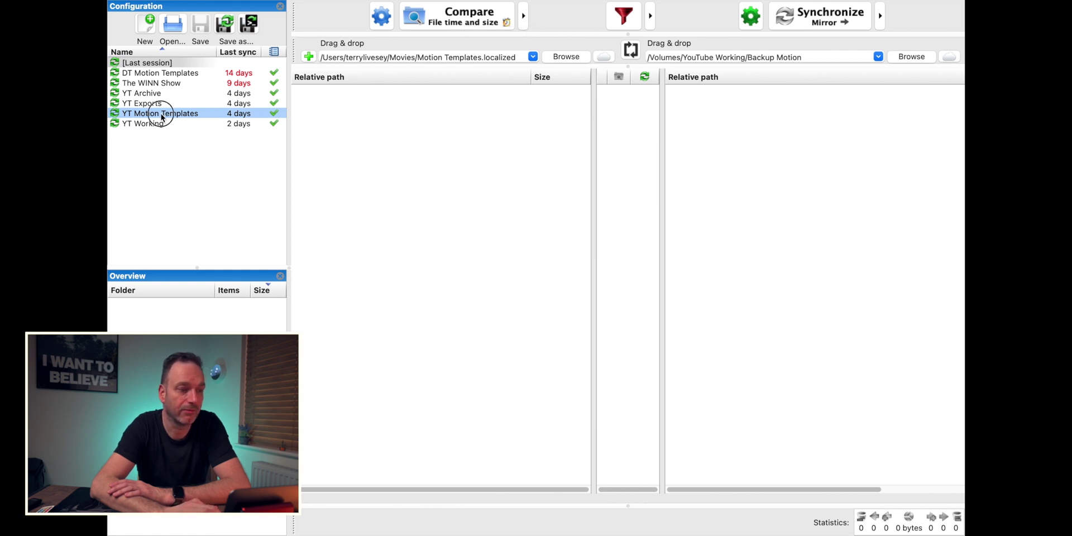
# Compare Motion Templates against /Volumes/YouTube Working/Backup Motion, then bring up Finder beside FreeFileSync
pyautogui.click(445, 23)
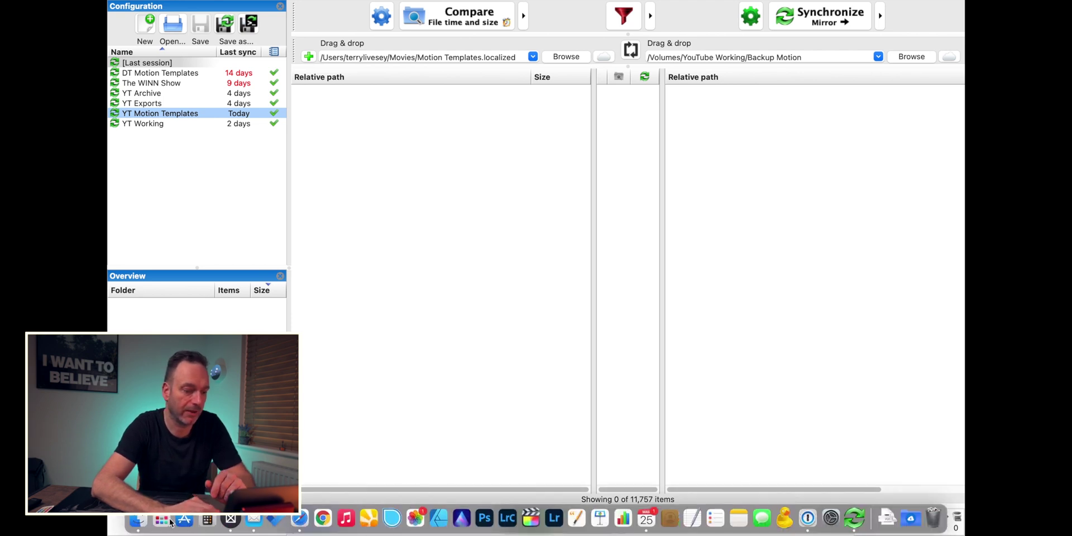
pyautogui.click(138, 520)
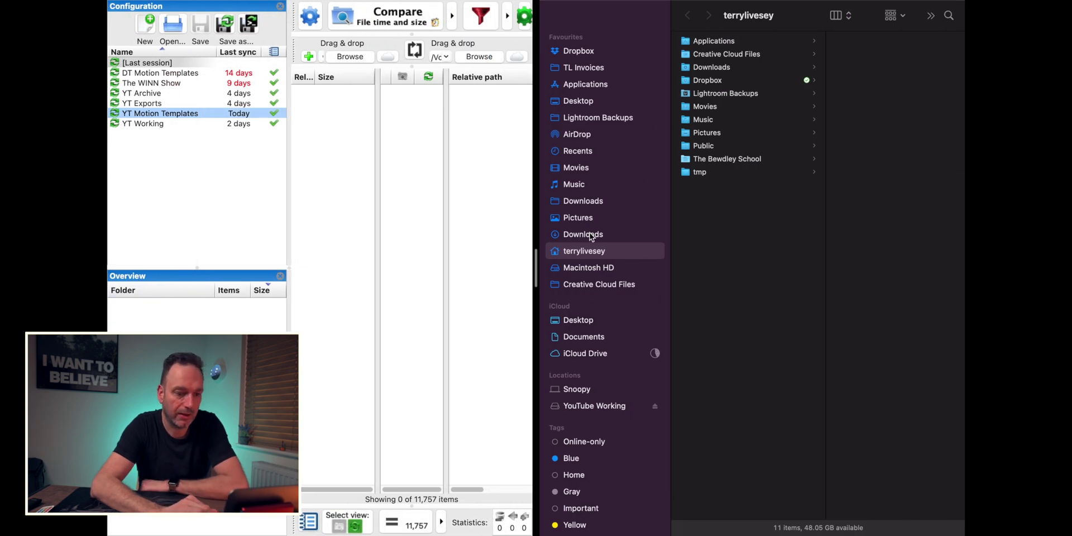
# Create an untitled folder in Movies › Motion Templates, close Finder, and rerun Compare
pyautogui.click(575, 169)
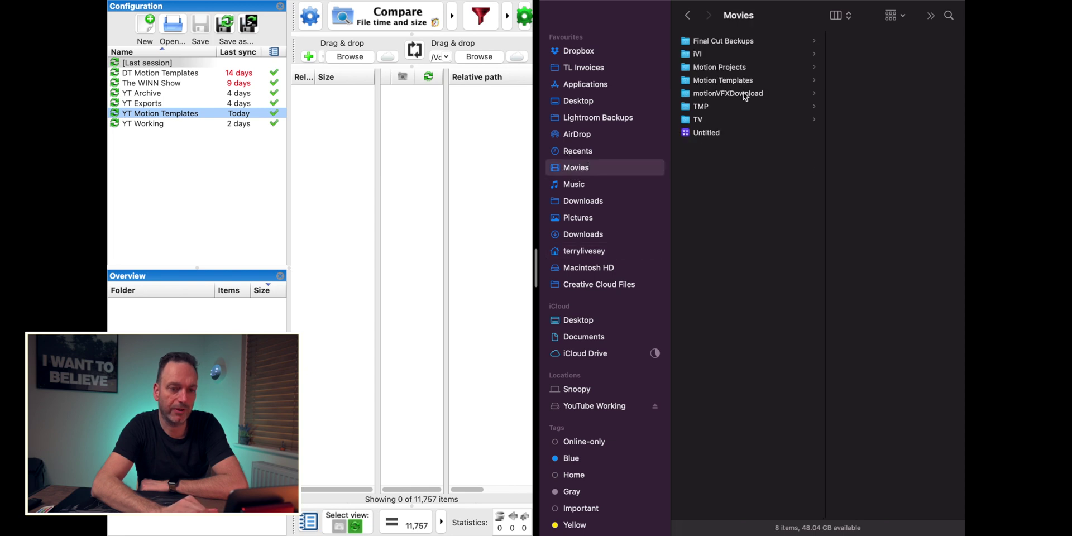
pyautogui.click(721, 81)
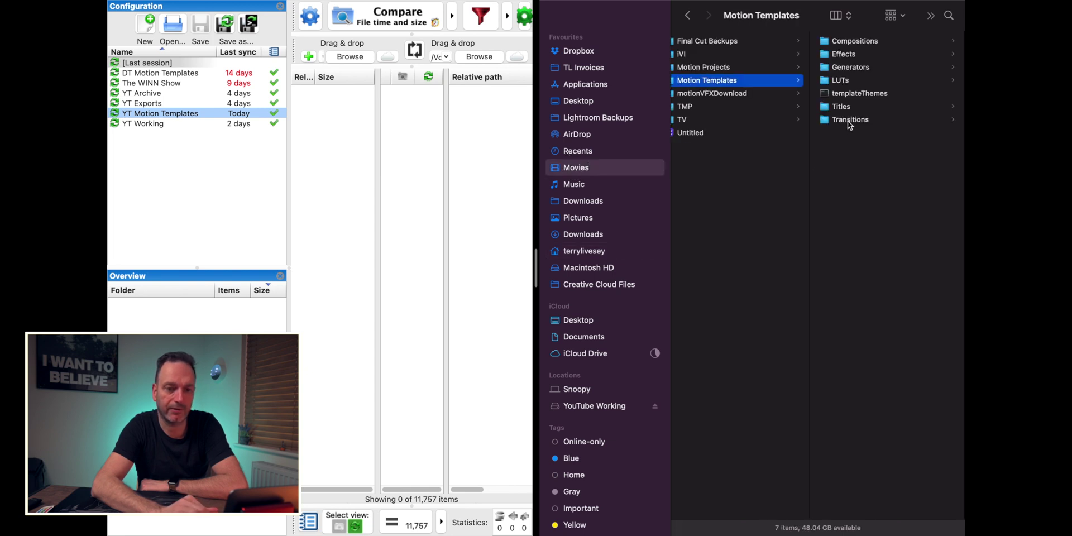
pyautogui.rightClick(840, 150)
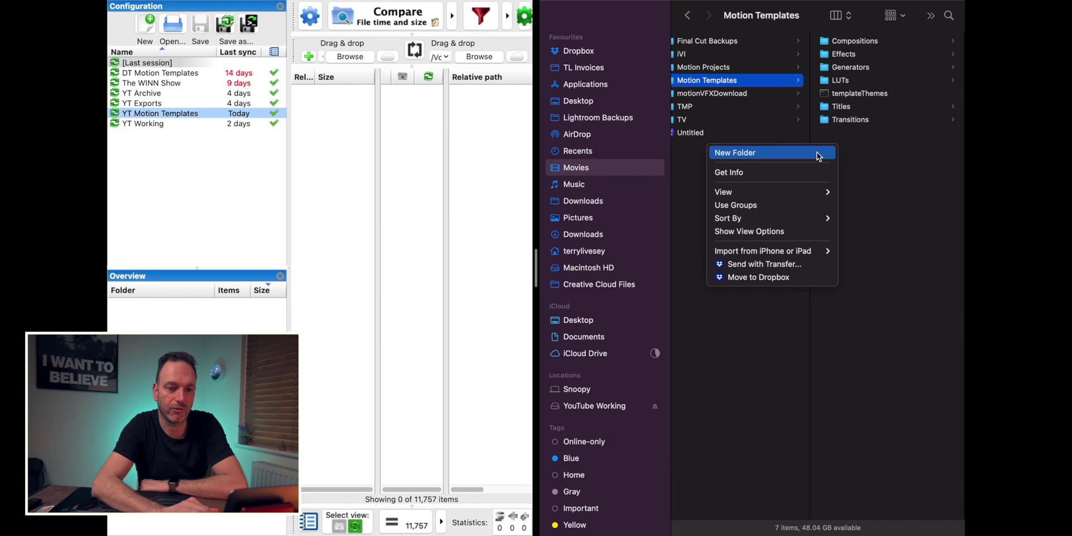
pyautogui.click(818, 154)
pyautogui.click(738, 161)
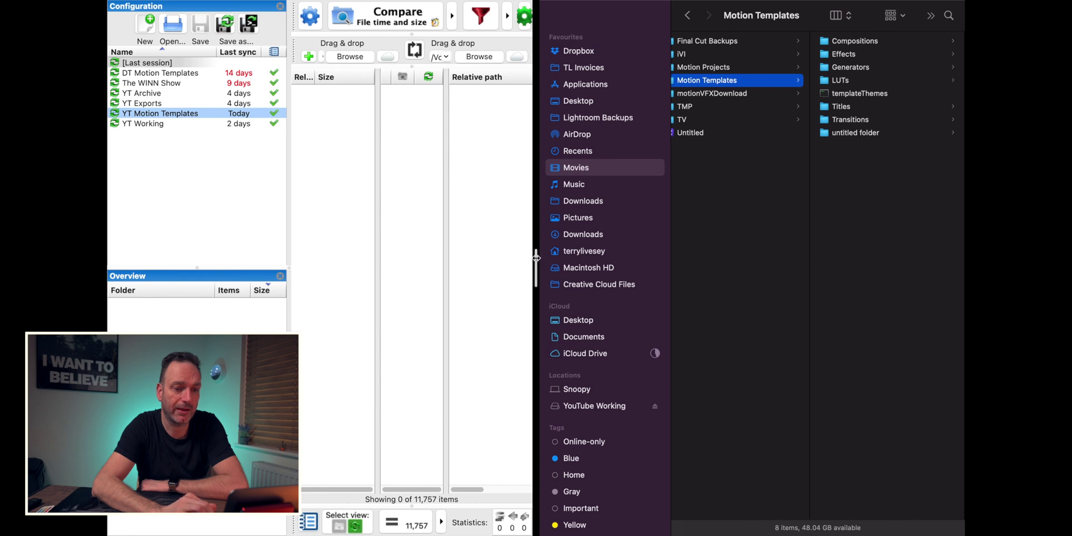
pyautogui.click(555, 15)
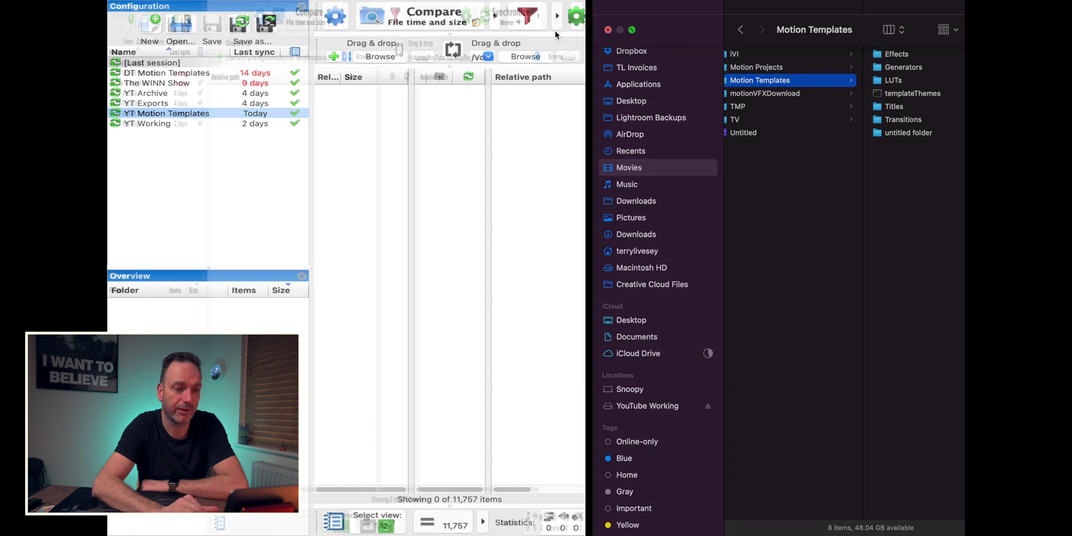
pyautogui.click(476, 22)
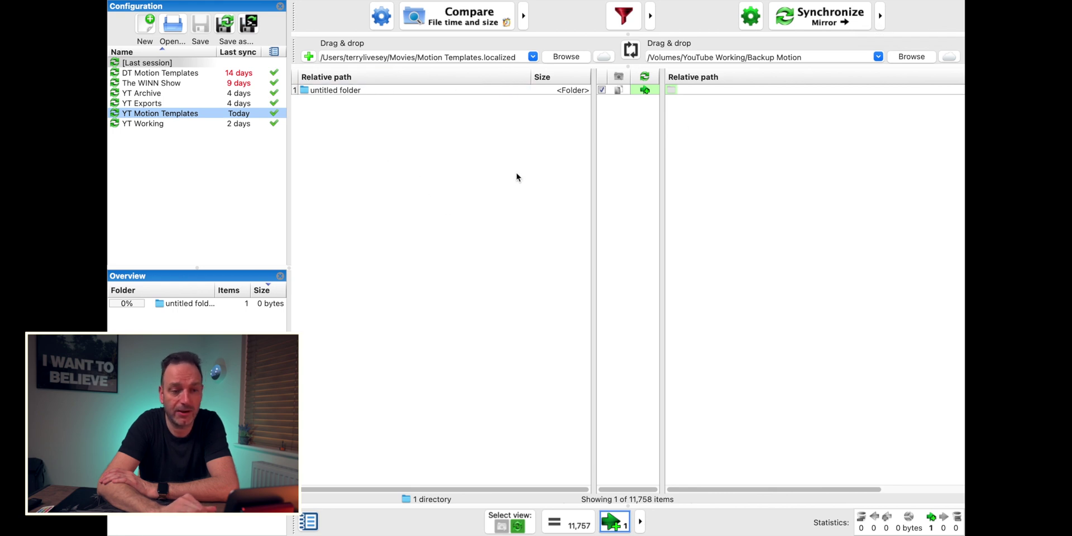
# Open the Synchronization Settings, showing Mirror with deletions sent to the recycle bin
pyautogui.click(751, 16)
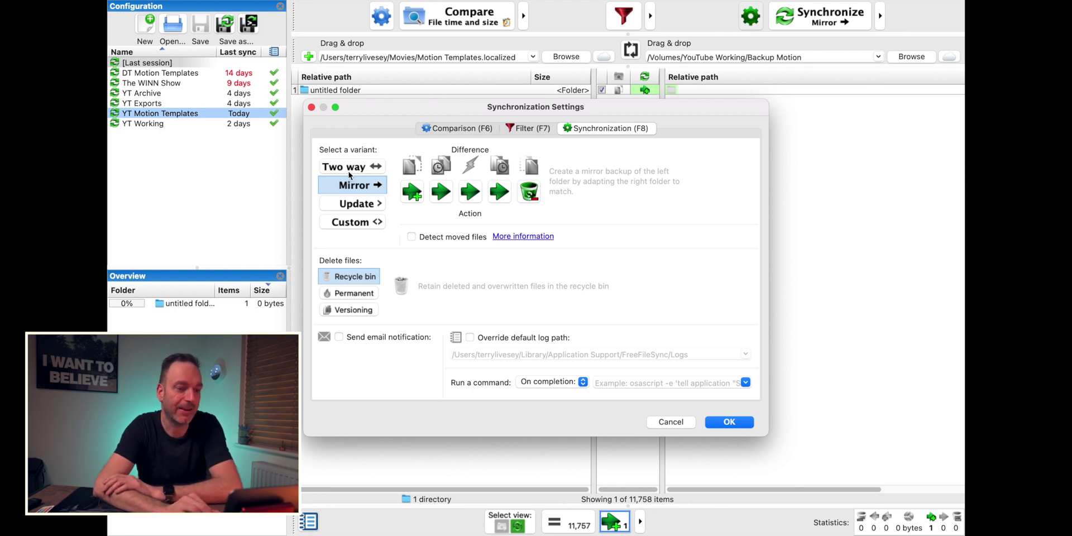
pyautogui.click(362, 206)
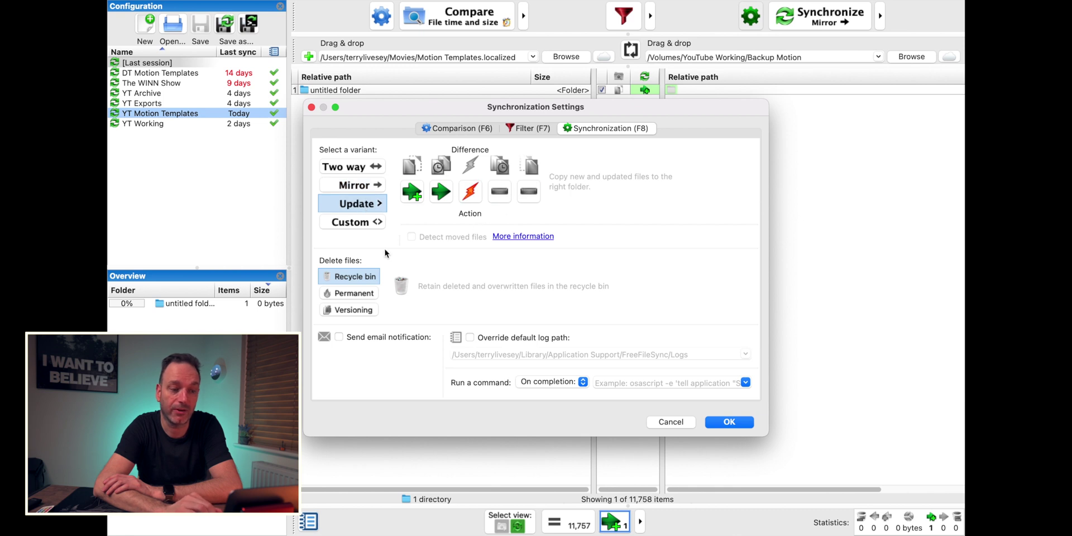
pyautogui.click(349, 226)
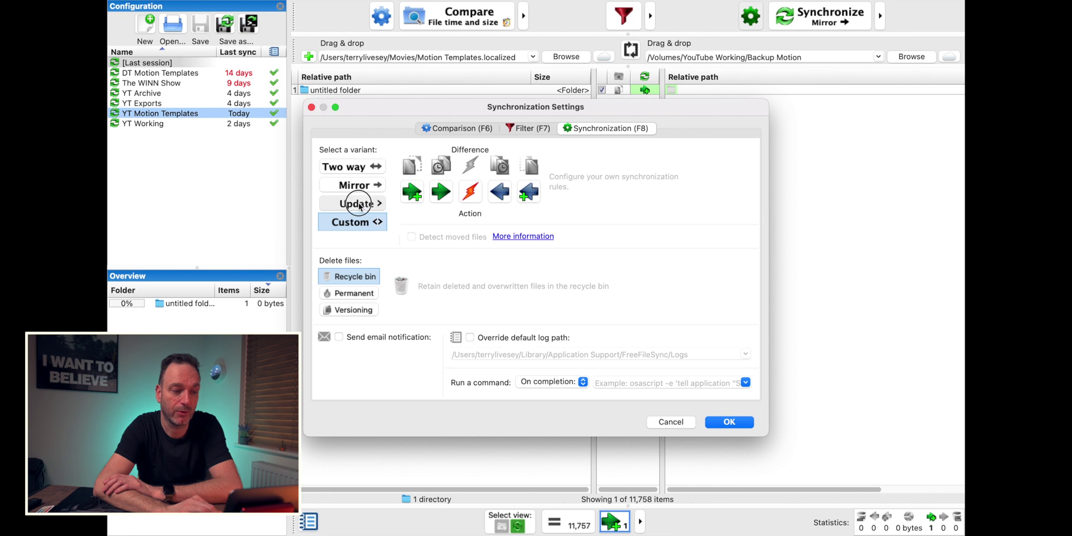
pyautogui.click(359, 205)
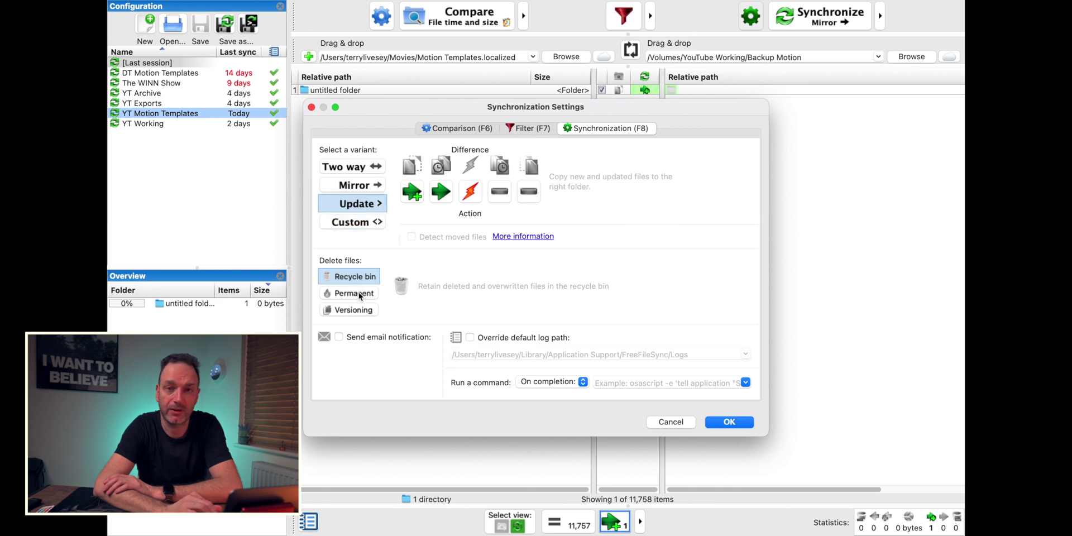
pyautogui.click(362, 294)
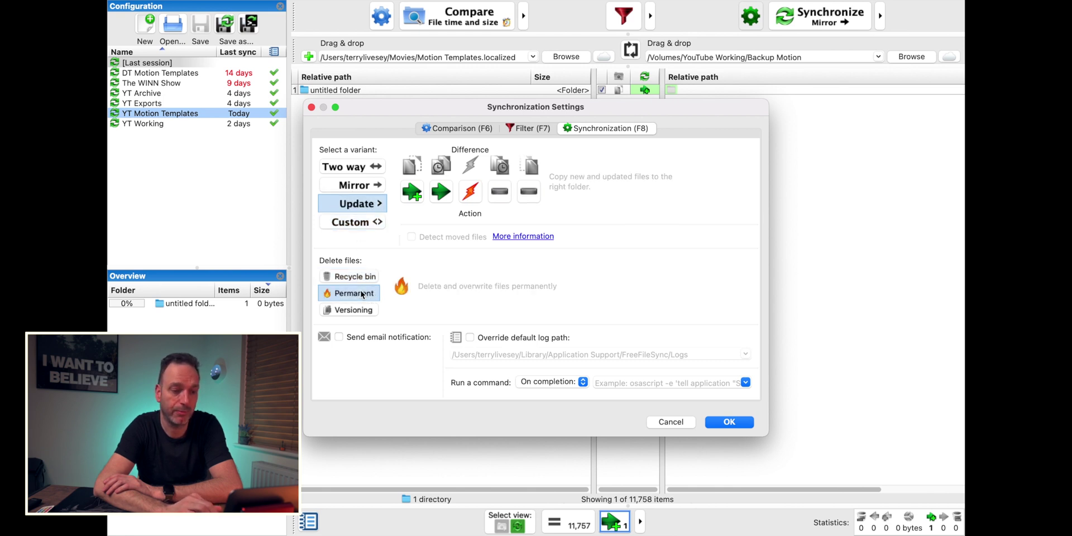
pyautogui.click(362, 310)
pyautogui.click(359, 276)
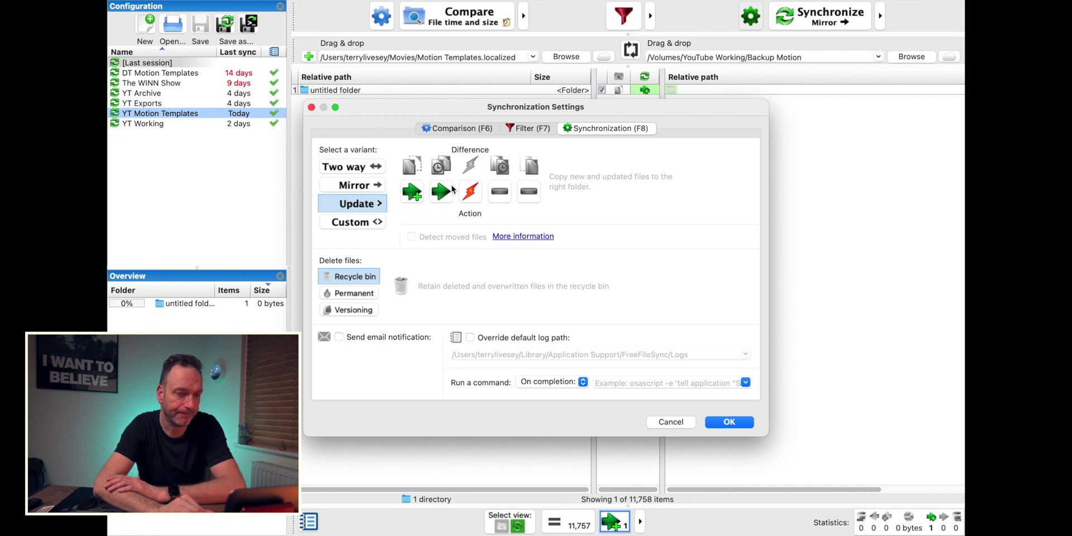
# Check the Filter page, reload YT Motion Templates via YT Working, and launch Synchronize
pyautogui.click(530, 130)
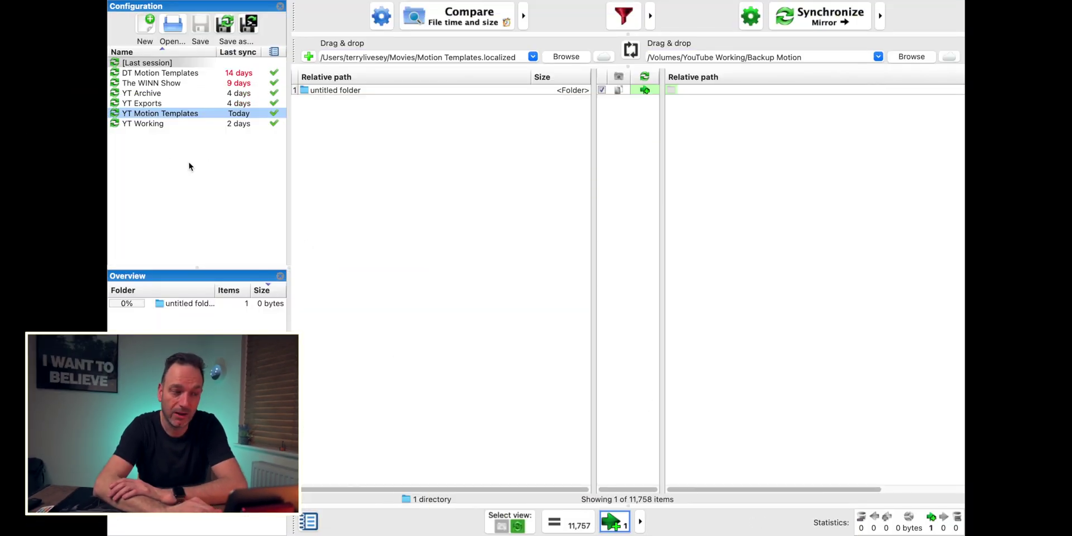
pyautogui.click(149, 125)
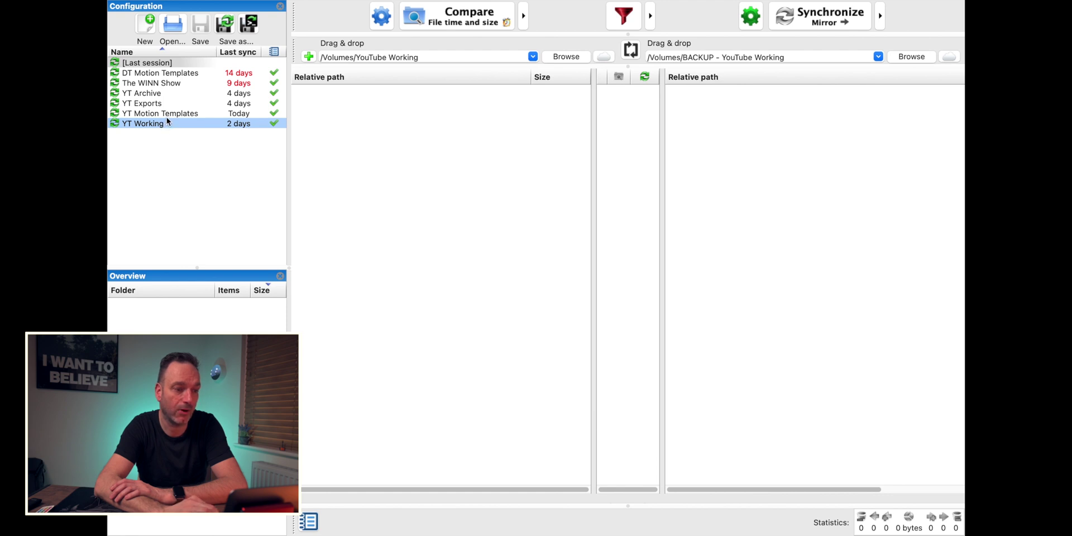
pyautogui.click(166, 114)
pyautogui.click(818, 15)
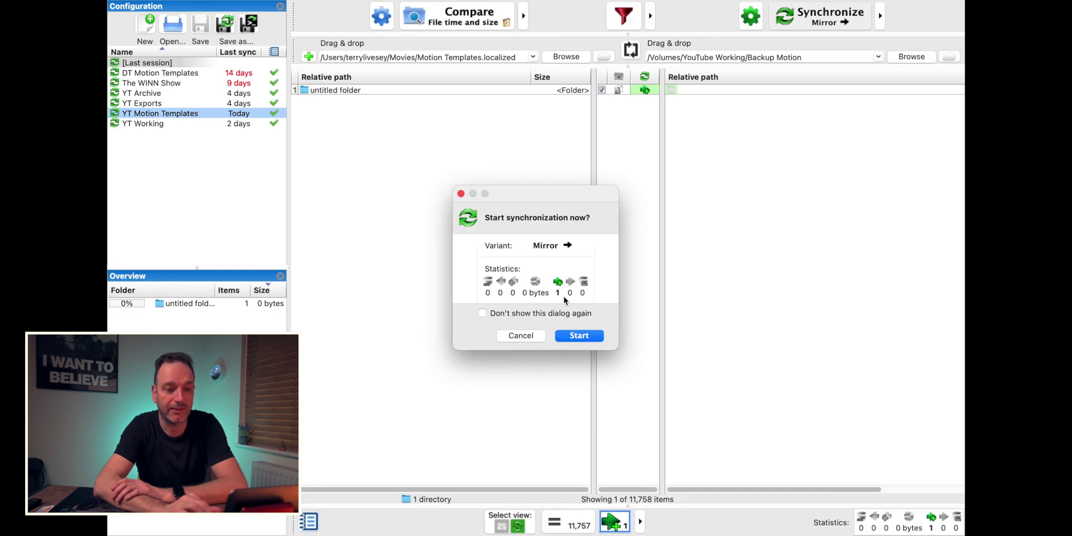
# Run the Mirror sync copying the untitled folder to Backup Motion, and dismiss the report
pyautogui.click(580, 334)
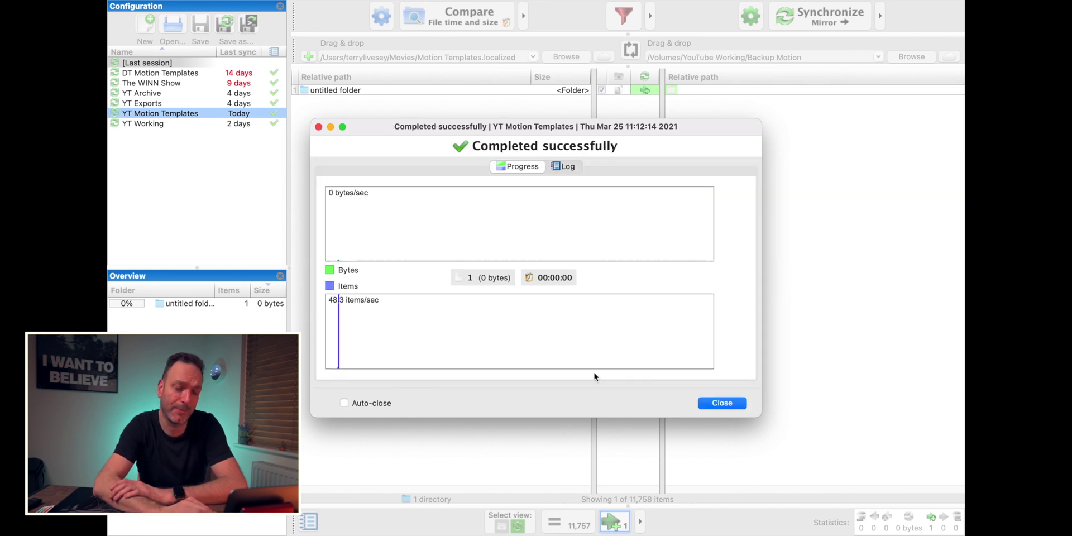
pyautogui.click(731, 404)
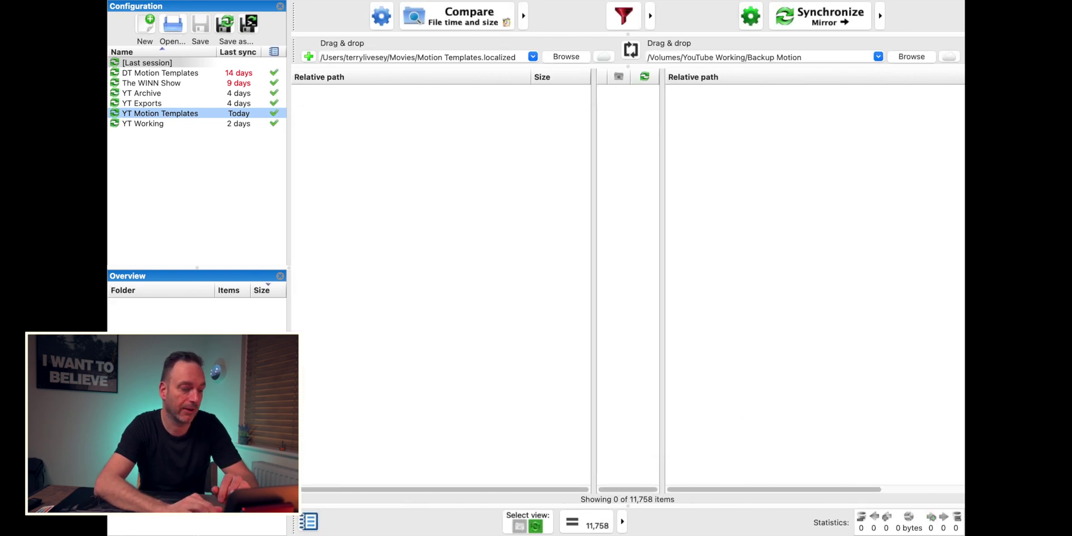
# In a new Finder window, verify the untitled folder exists in YouTube Working › Backup Motion
pyautogui.rightClick(142, 525)
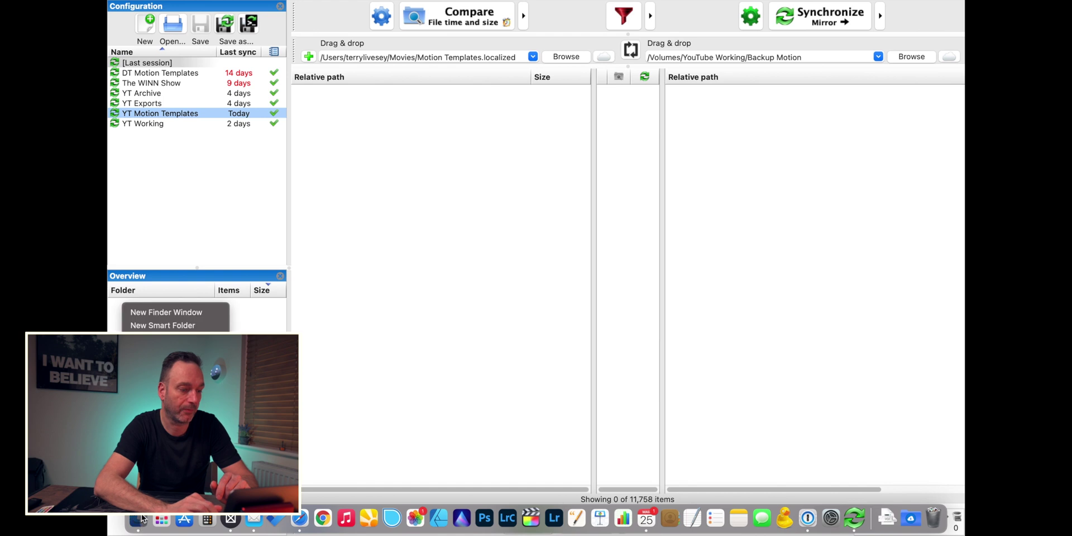
pyautogui.click(193, 316)
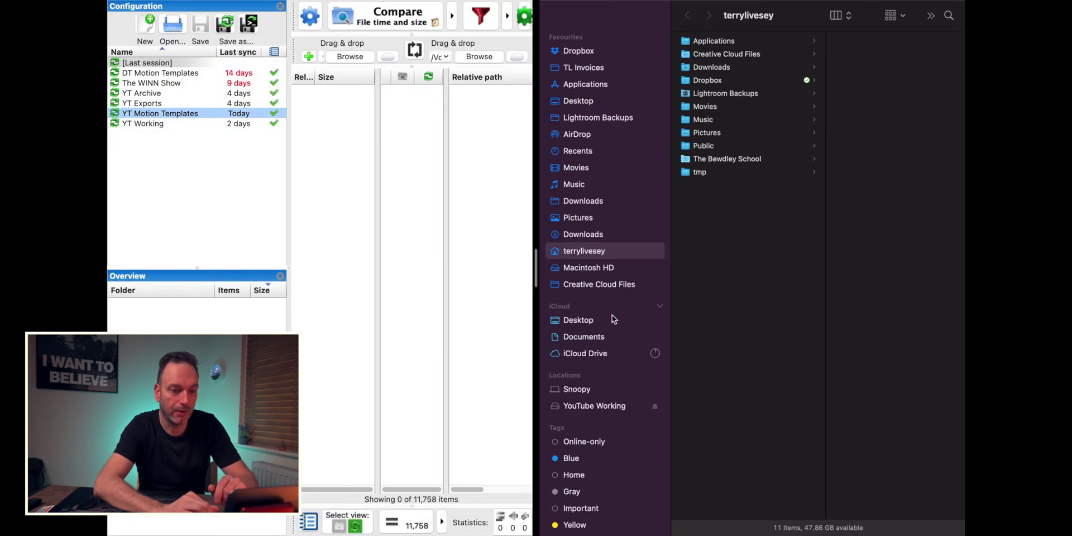
pyautogui.scroll(-3, 609, 324)
pyautogui.click(595, 369)
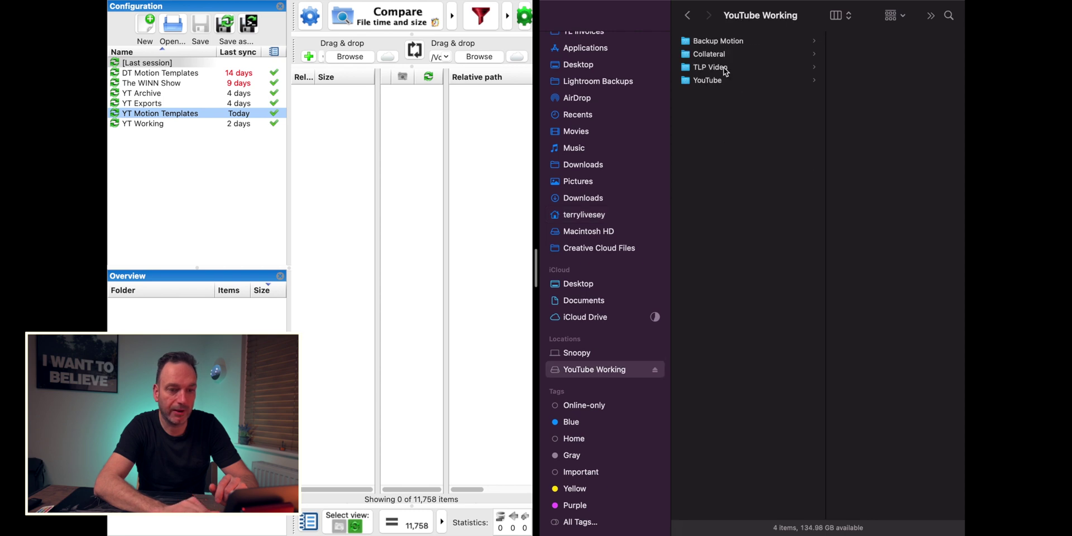
pyautogui.click(714, 42)
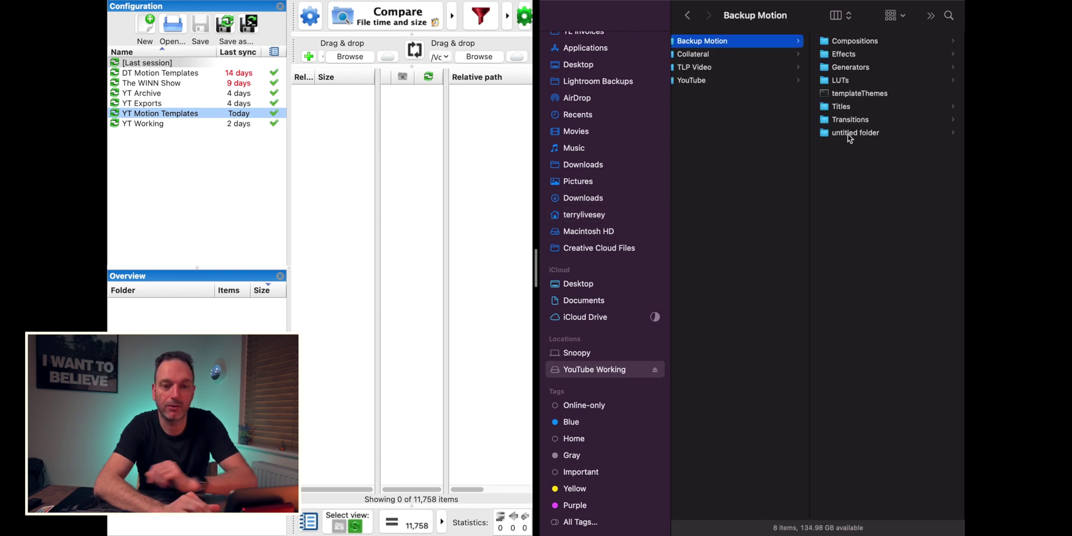
pyautogui.click(847, 136)
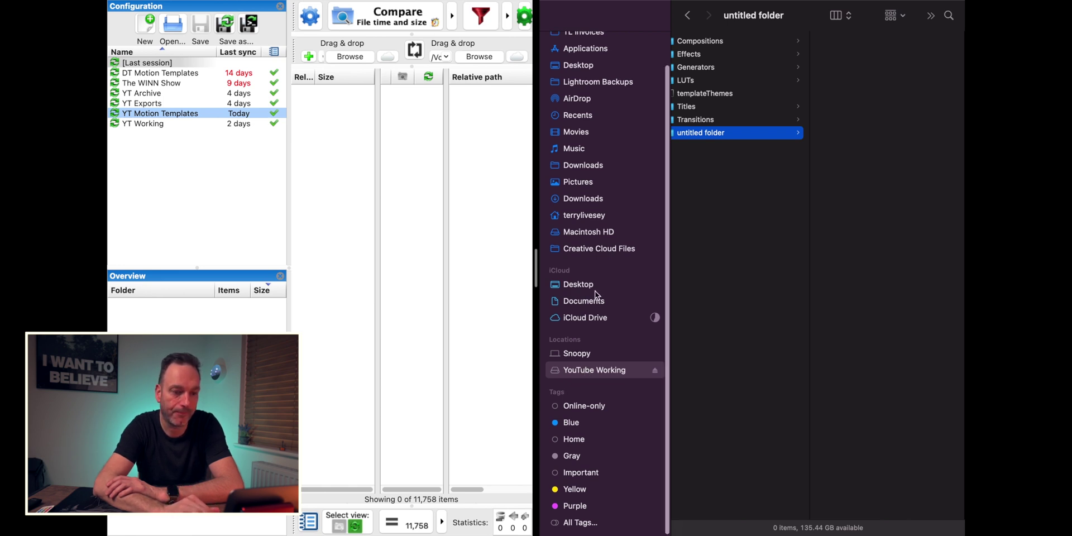
# Move the untitled folder in Movies › Motion Templates to the Bin, then return to FreeFileSync
pyautogui.scroll(2, 596, 293)
pyautogui.click(571, 168)
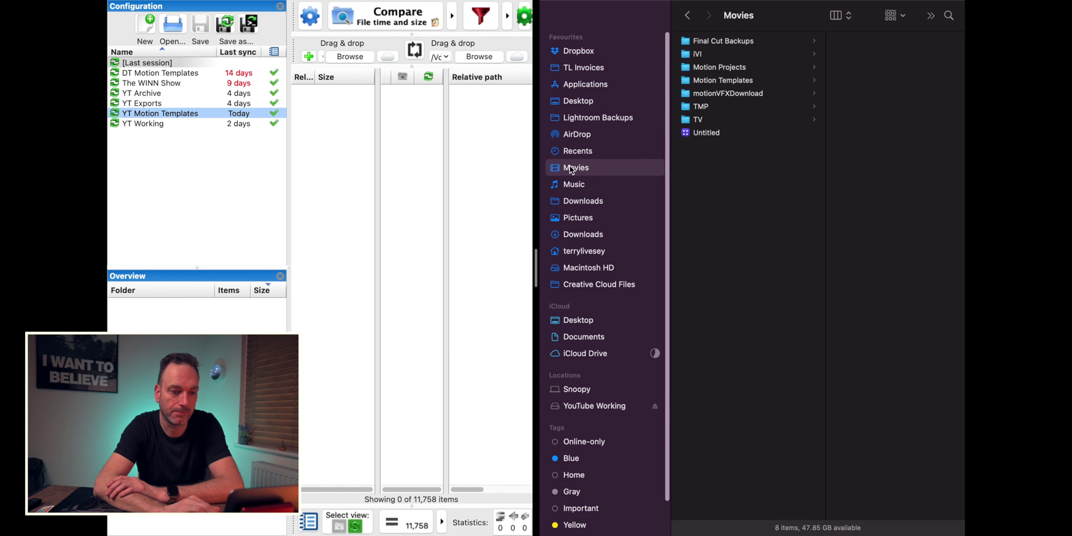
pyautogui.click(718, 81)
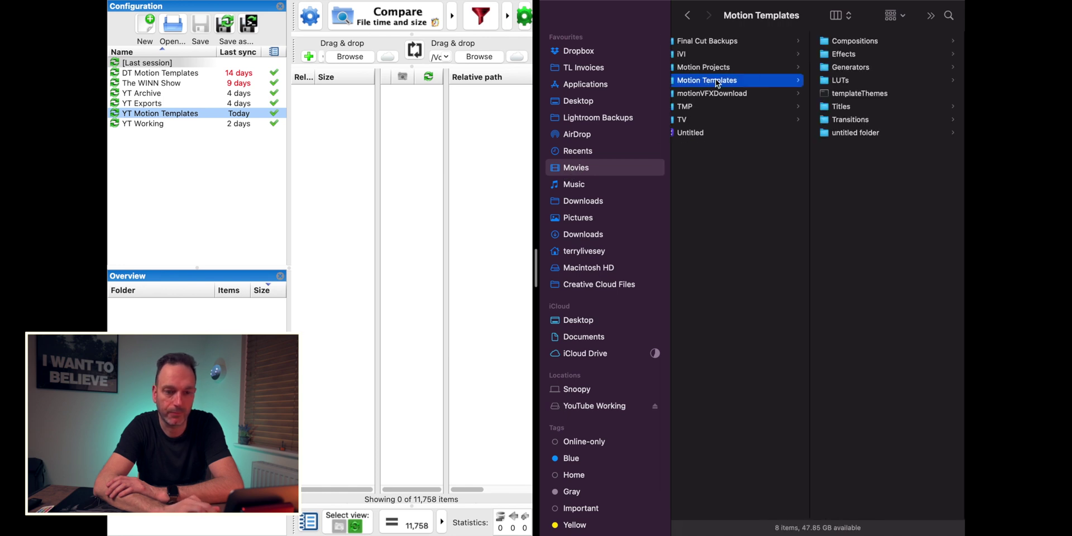
pyautogui.rightClick(843, 134)
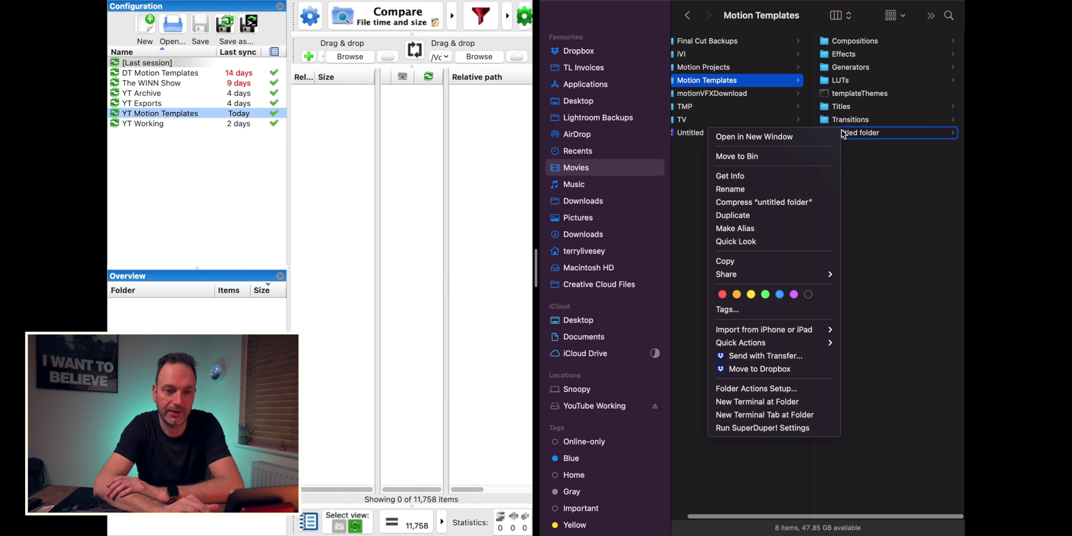
pyautogui.click(782, 155)
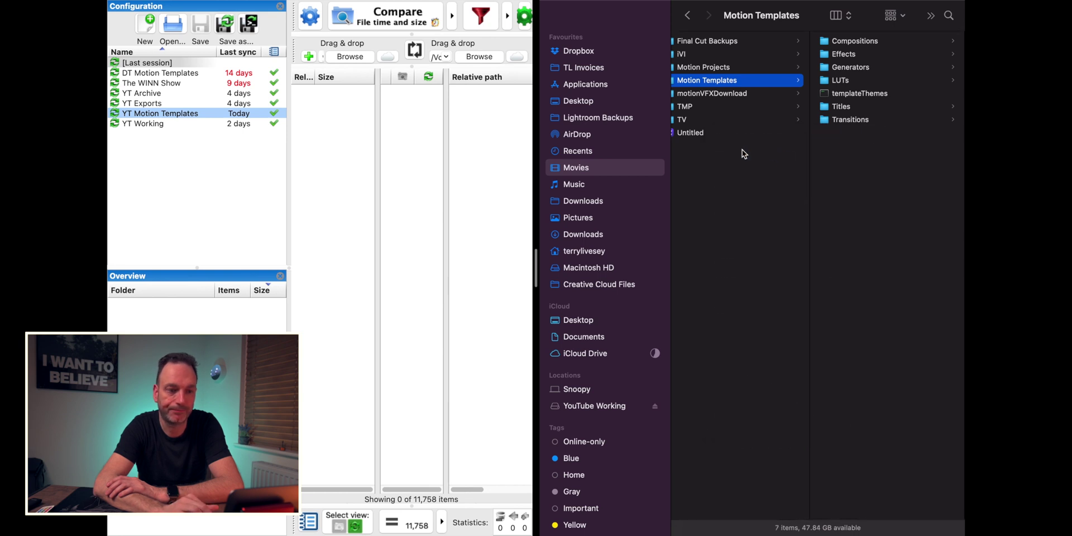
pyautogui.click(347, 121)
# Recompare, widen FreeFileSync in split view, and launch the Mirror sync deleting the backup's untitled folder
pyautogui.click(389, 29)
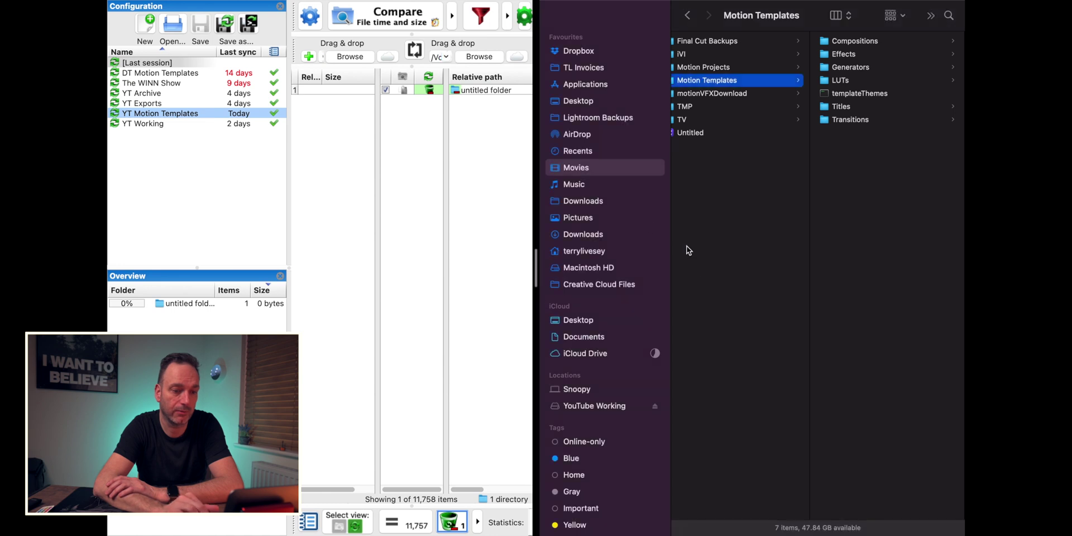
pyautogui.moveTo(534, 267); pyautogui.dragTo(736, 262)
pyautogui.click(658, 26)
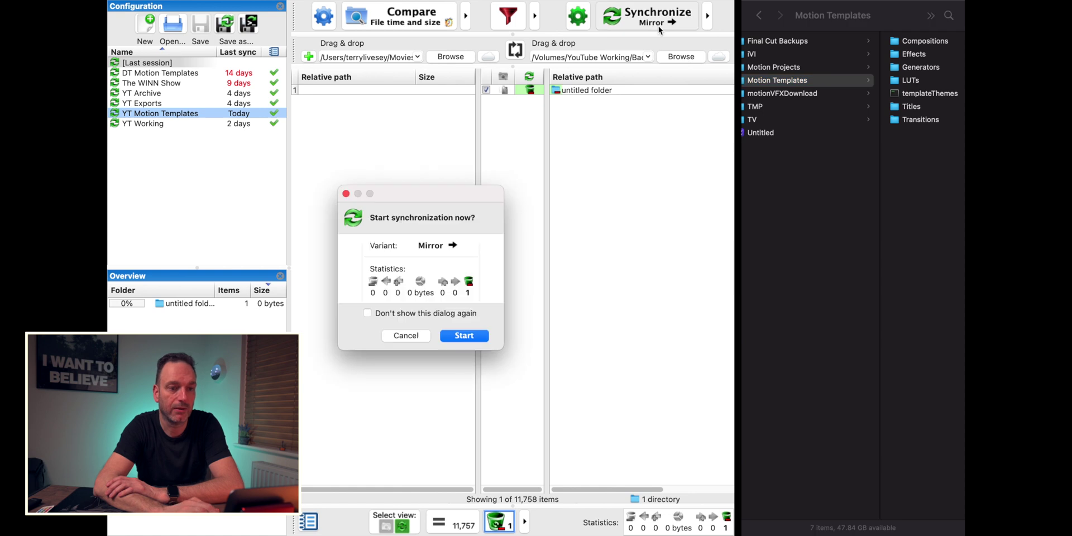